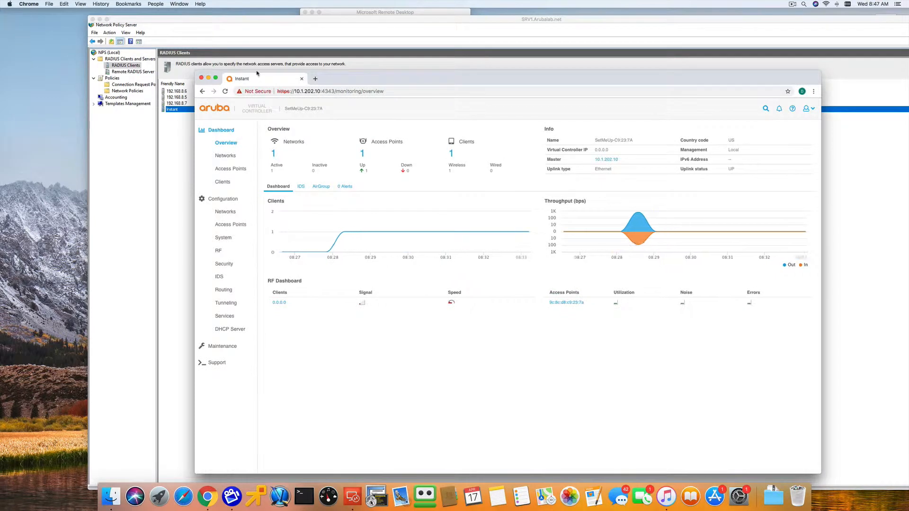
- Switch to the Network Policy Server and review the Instant RADIUS client's address and shared secret settings, leaving them without saving
{"action": "left_click_drag", "start_coordinate": [294, 93], "coordinate": [319, 93]}
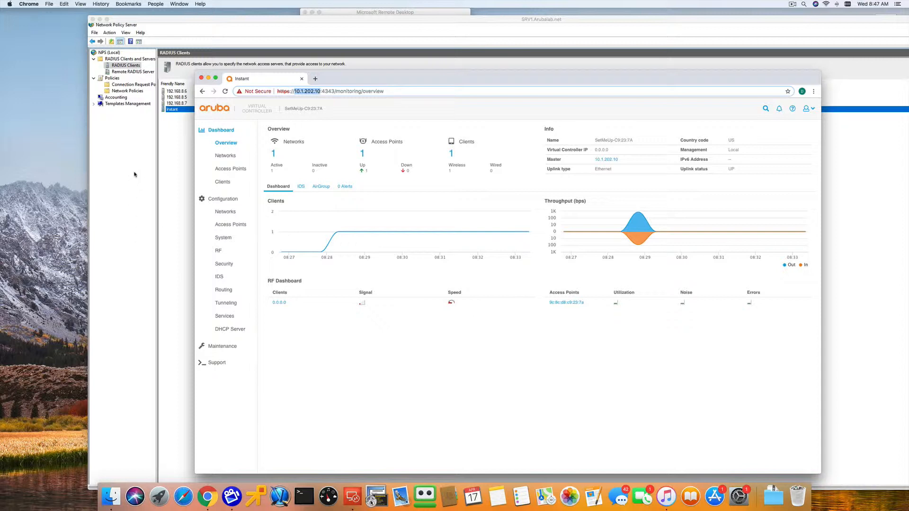
{"action": "left_click", "coordinate": [134, 175]}
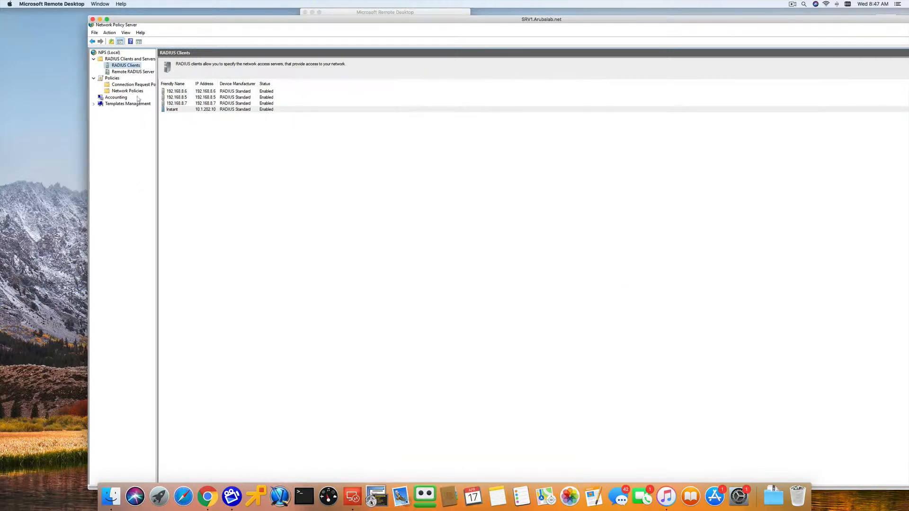
{"action": "right_click", "coordinate": [126, 68]}
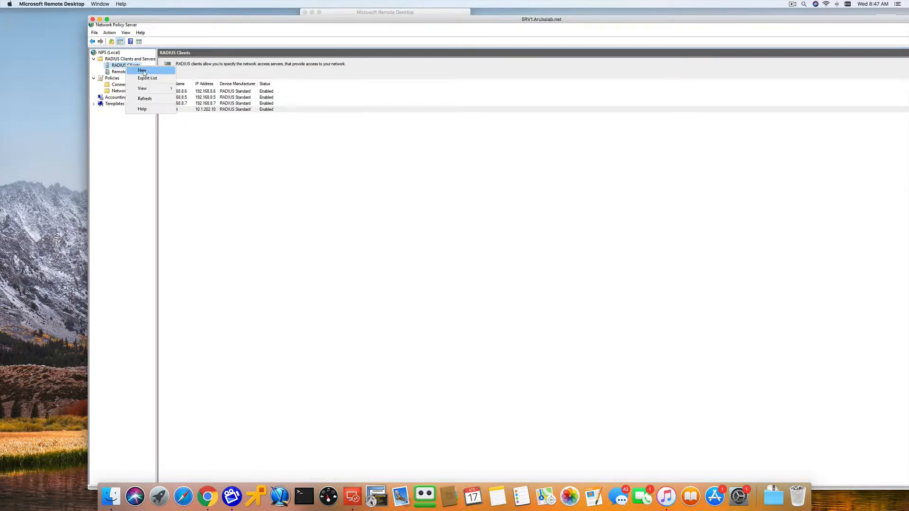
{"action": "left_click", "coordinate": [329, 229]}
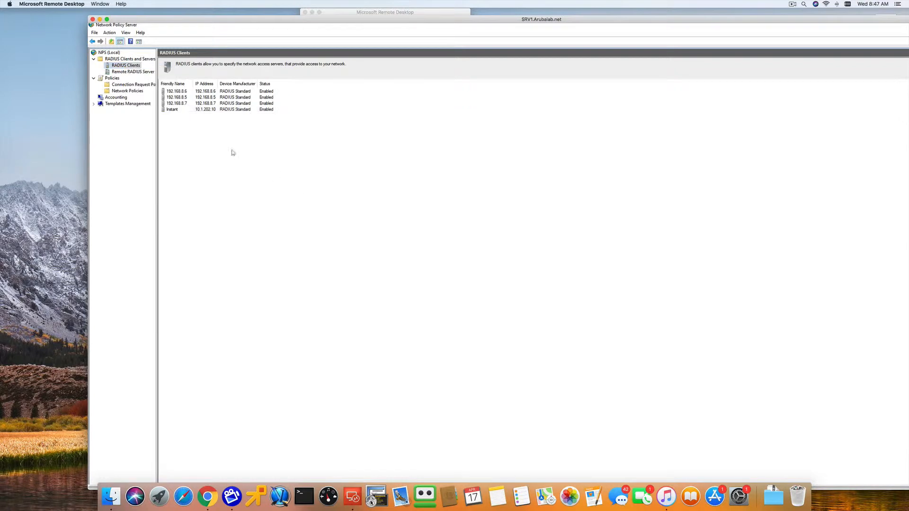
{"action": "double_click", "coordinate": [173, 111]}
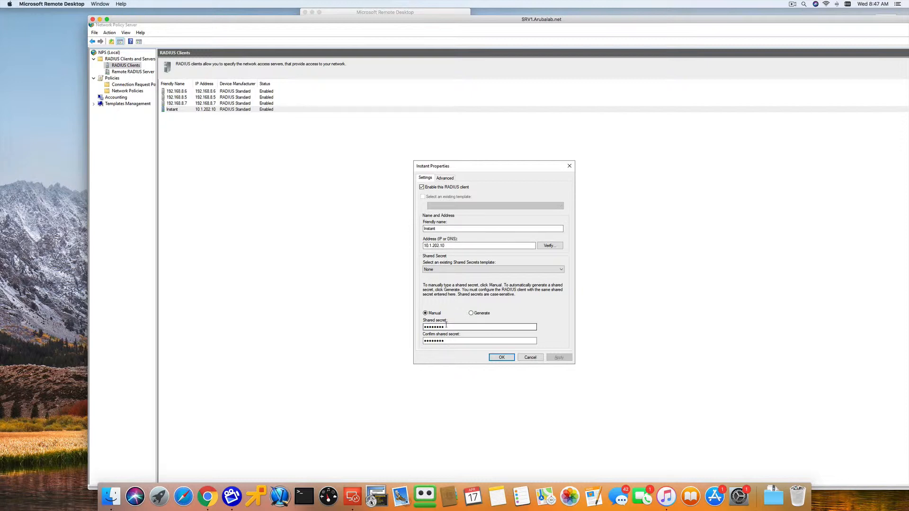
{"action": "key", "text": "BackSpace"}
{"action": "key", "text": "BackSpace"}
{"action": "left_click", "coordinate": [531, 357]}
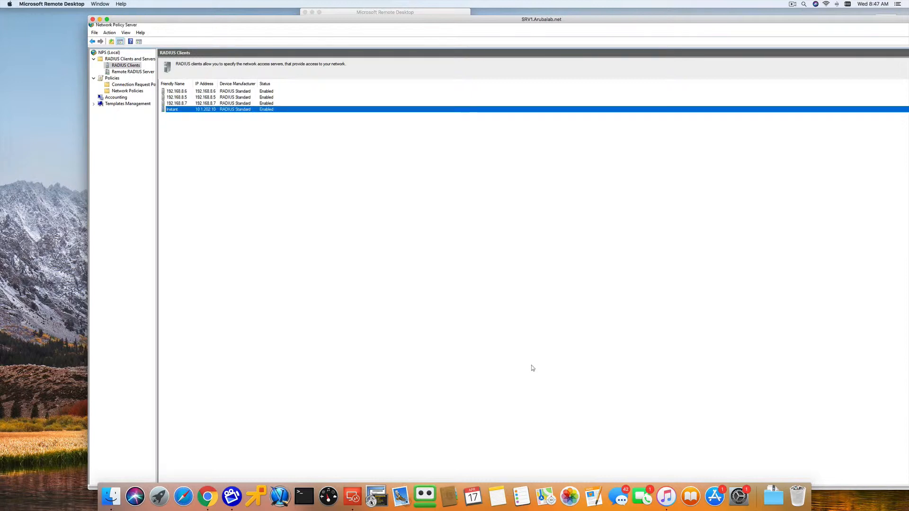
- Switch to Chrome, open the Radiustest wireless network's security settings for editing, and inspect the srv1 authentication server's configuration
{"action": "left_click", "coordinate": [209, 503]}
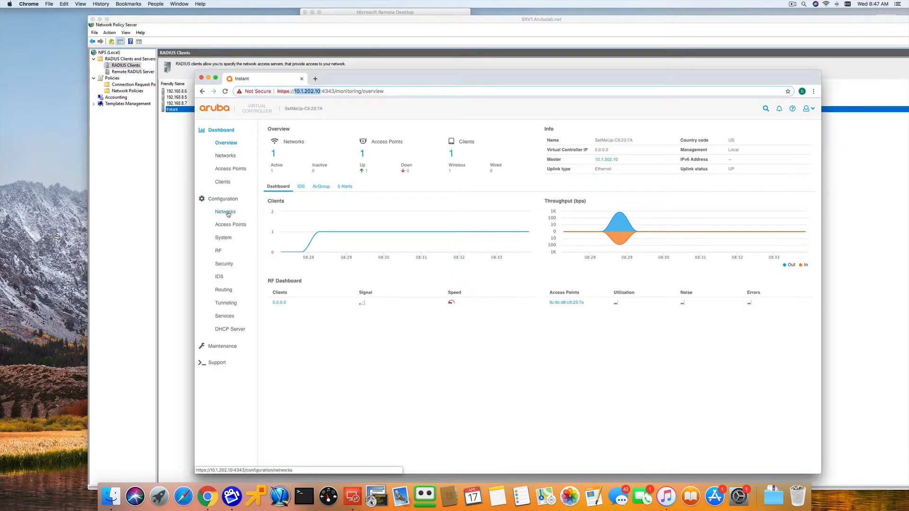
{"action": "left_click", "coordinate": [228, 213]}
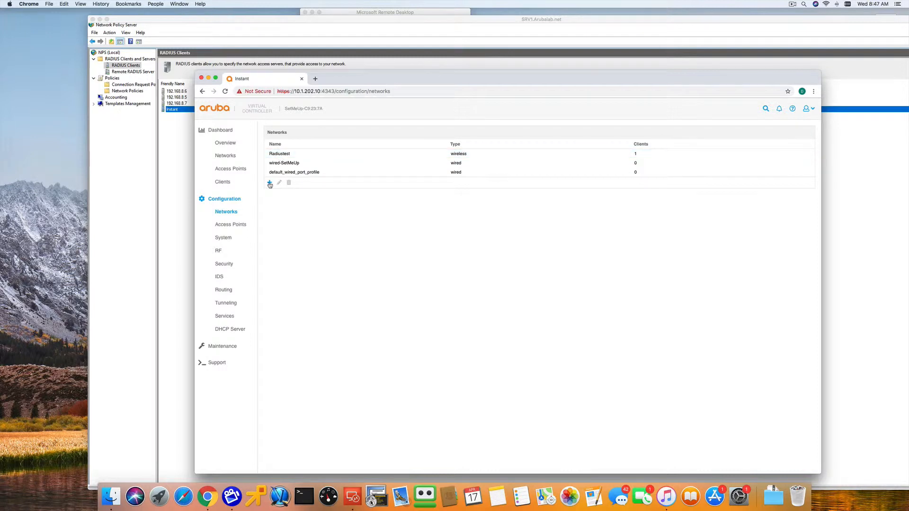
{"action": "left_click", "coordinate": [282, 154]}
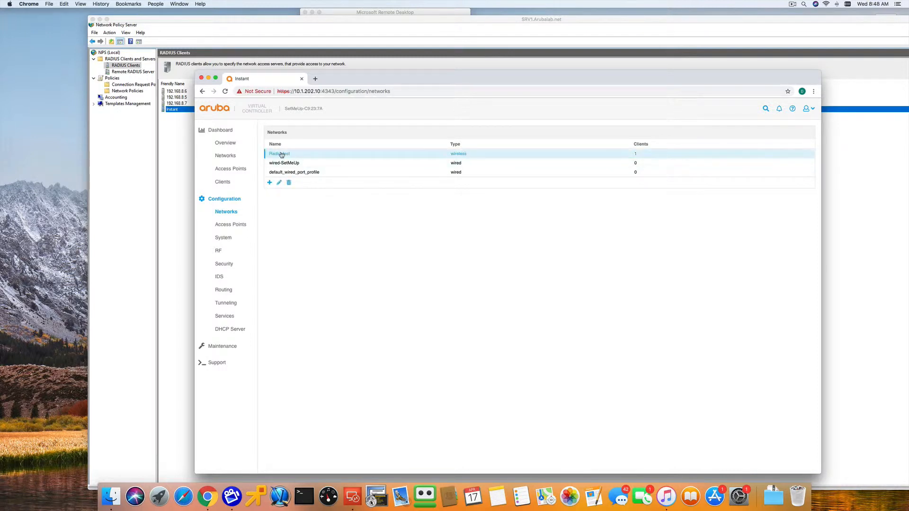
{"action": "left_click", "coordinate": [279, 184]}
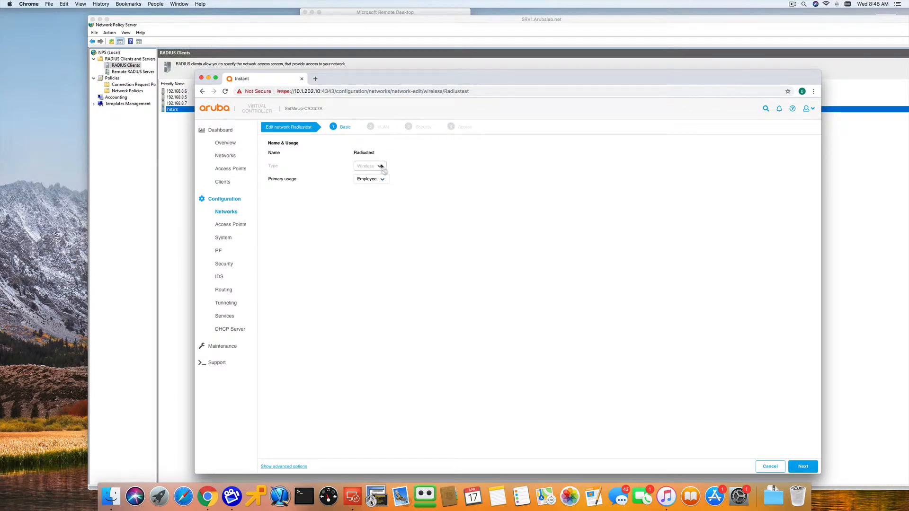
{"action": "left_click", "coordinate": [799, 467]}
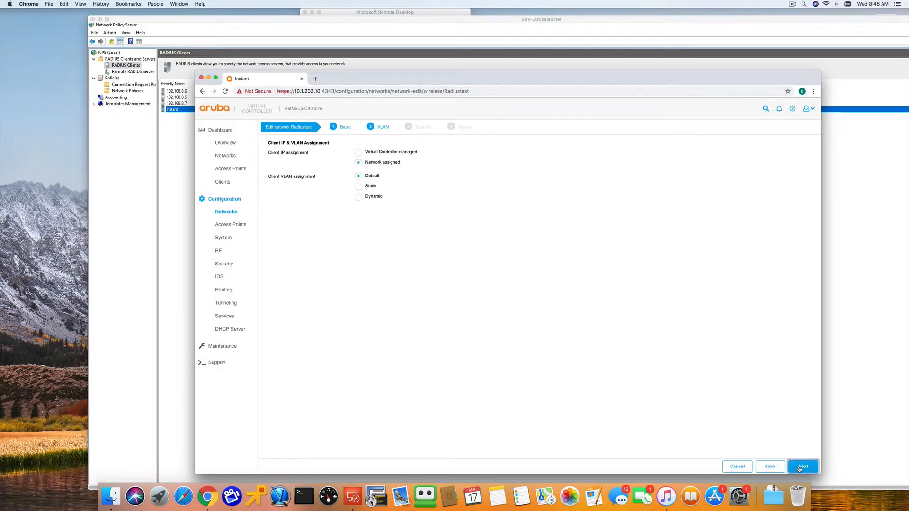
{"action": "left_click", "coordinate": [798, 469]}
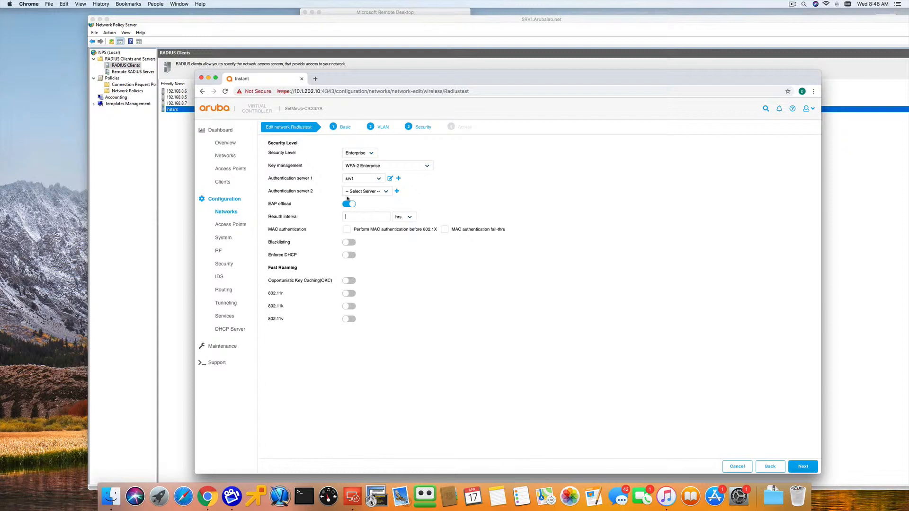
{"action": "left_click", "coordinate": [390, 179]}
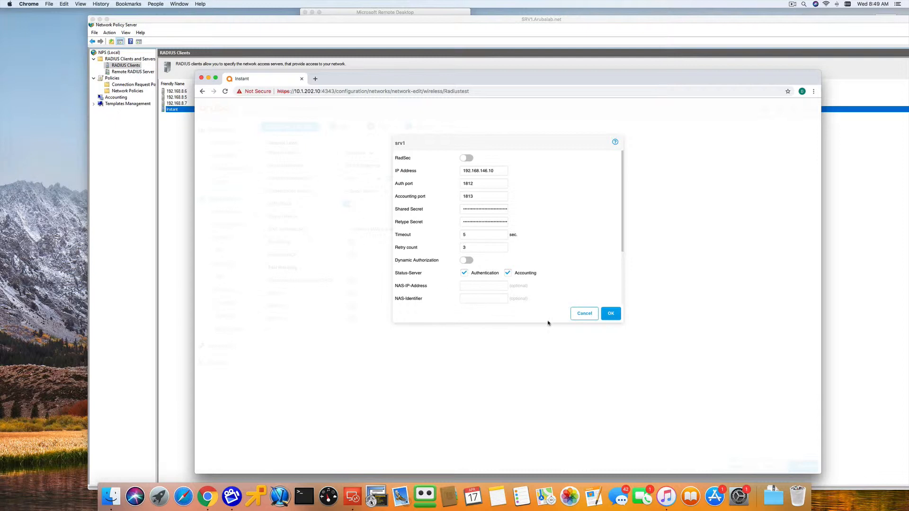
{"action": "left_click", "coordinate": [584, 314]}
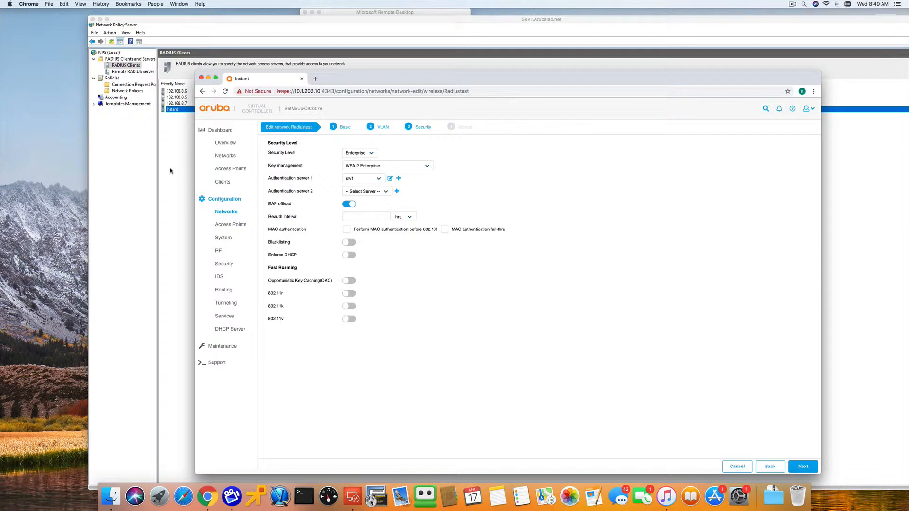
- In the Network Policy Server, examine the NAS Port Type condition of the connection request policy Secure Wireless Connections 4
{"action": "left_click", "coordinate": [171, 171]}
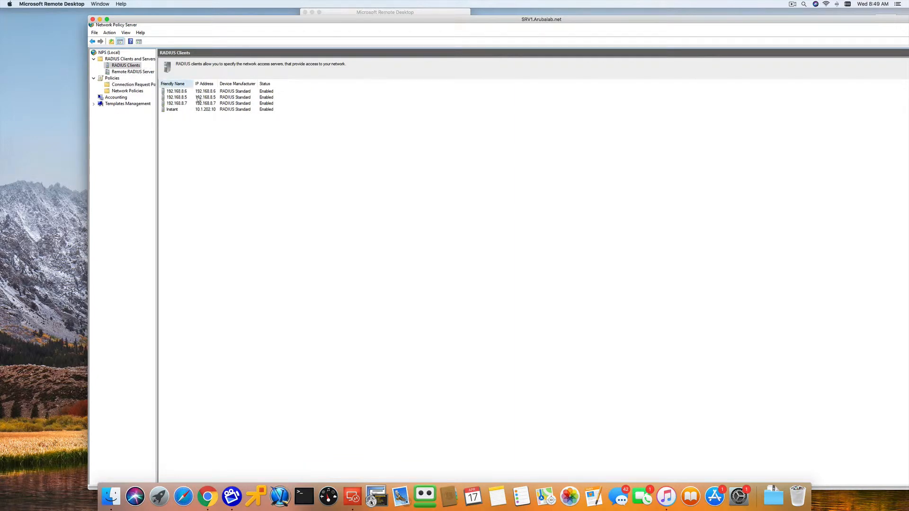
{"action": "left_click", "coordinate": [122, 85]}
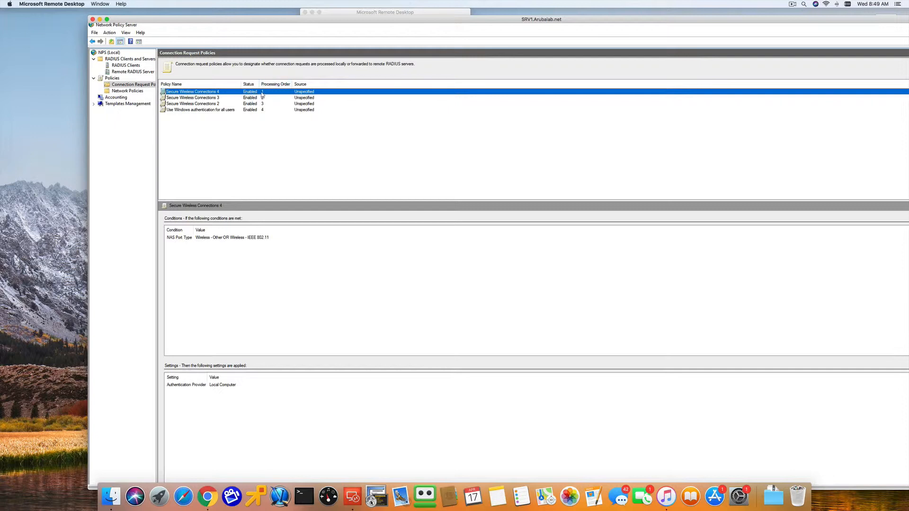
{"action": "double_click", "coordinate": [211, 93]}
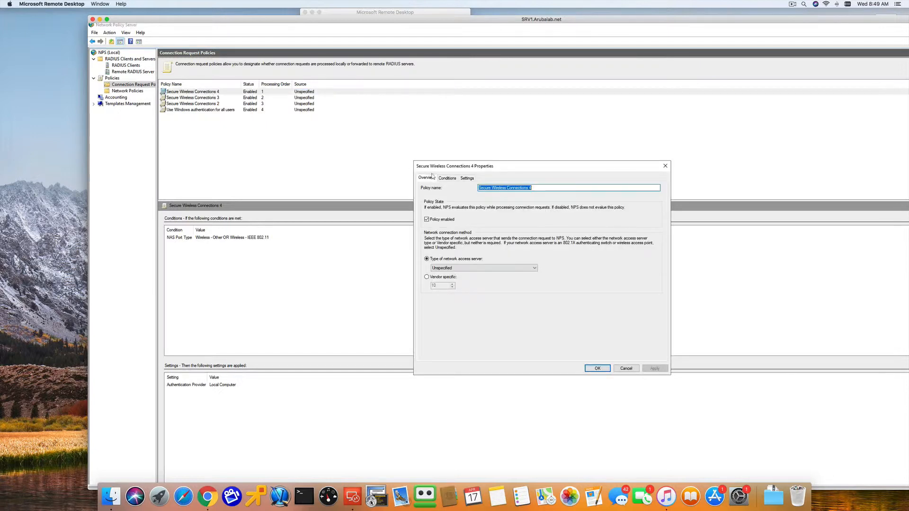
{"action": "left_click", "coordinate": [467, 179]}
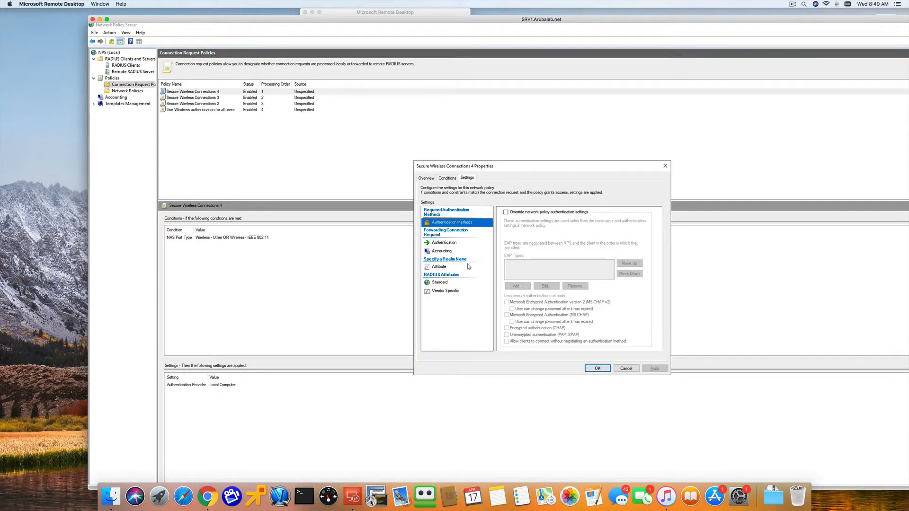
{"action": "left_click", "coordinate": [452, 179]}
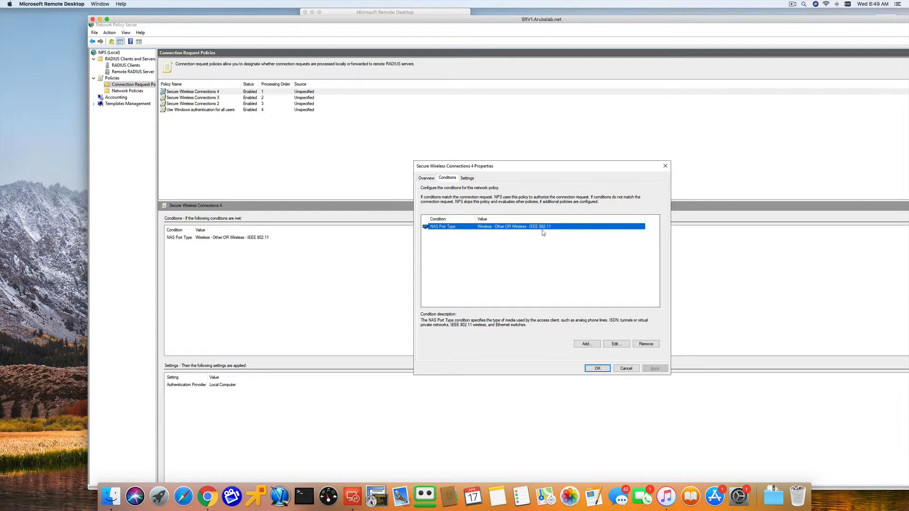
{"action": "left_click", "coordinate": [617, 345]}
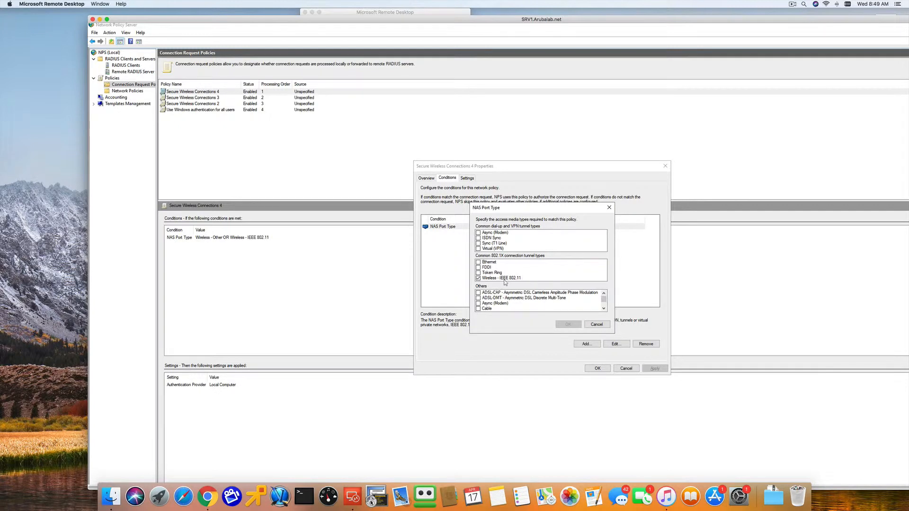
{"action": "left_click", "coordinate": [589, 325]}
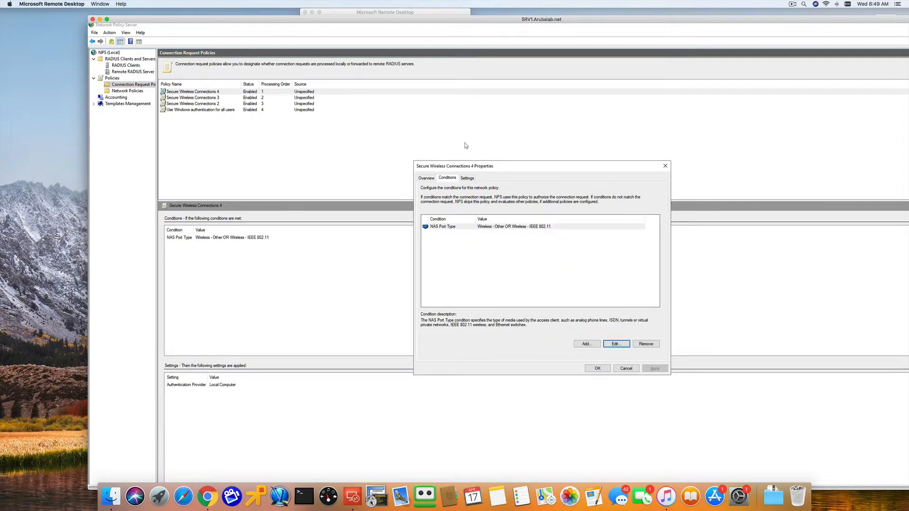
- Review the connection request policy's authentication and accounting forwarding settings and its overview, closing the properties without saving
{"action": "left_click", "coordinate": [467, 178]}
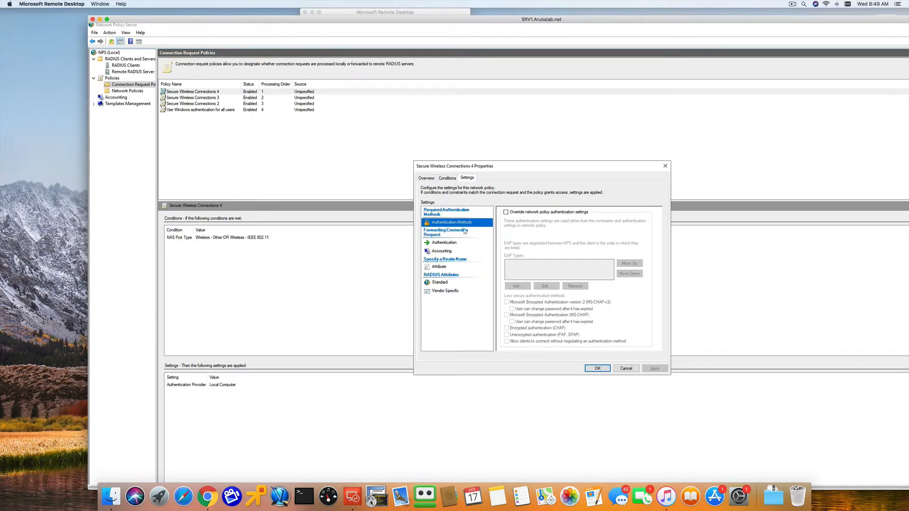
{"action": "left_click", "coordinate": [444, 243]}
{"action": "left_click", "coordinate": [442, 252]}
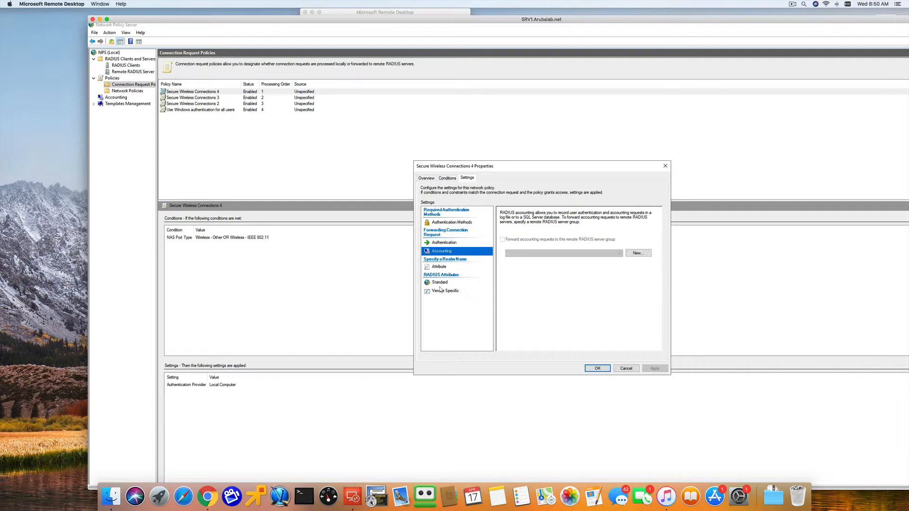
{"action": "left_click", "coordinate": [430, 181]}
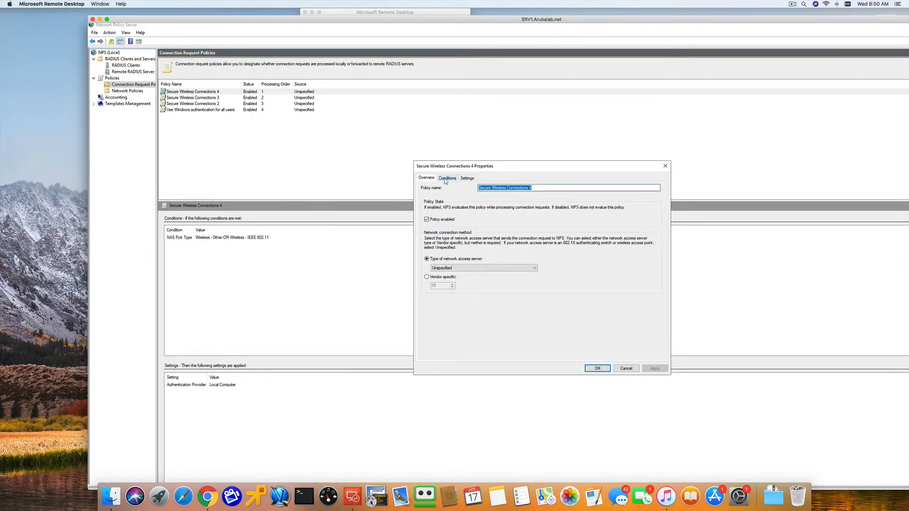
{"action": "left_click", "coordinate": [623, 371]}
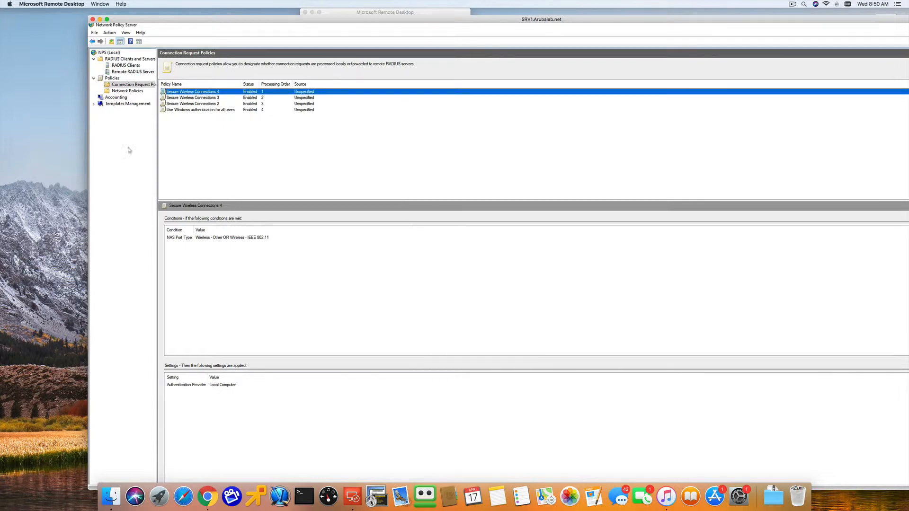
- Review the network policy Secure Wireless Connections 4, checking its conditions and the EAP-MSCHAP v2 authentication method's properties
{"action": "left_click", "coordinate": [126, 91]}
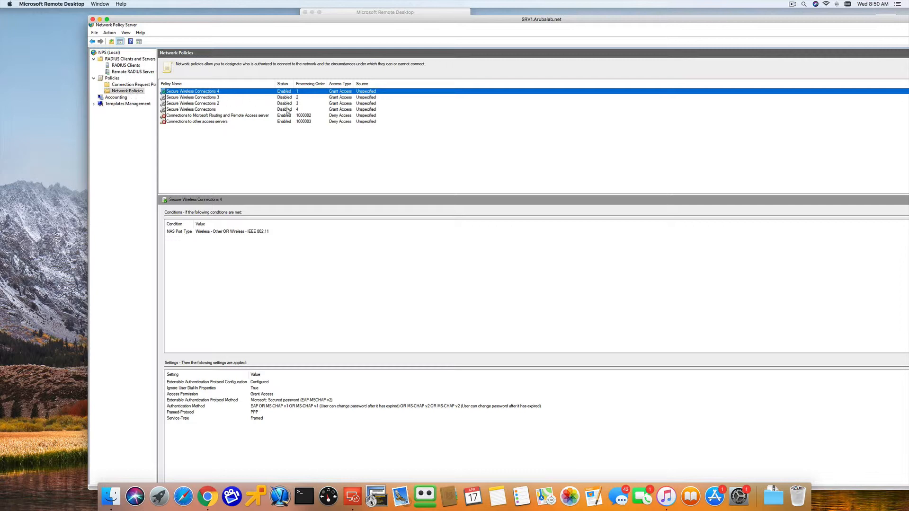
{"action": "double_click", "coordinate": [213, 91]}
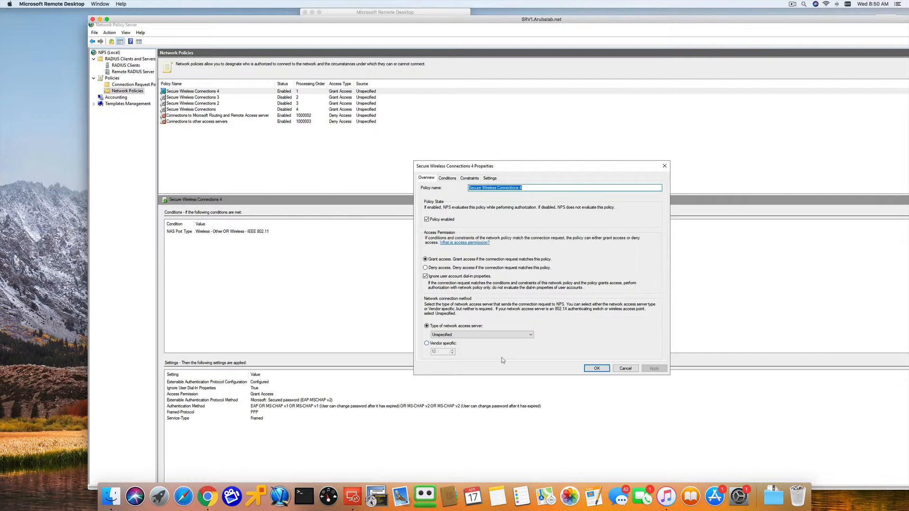
{"action": "left_click", "coordinate": [450, 179]}
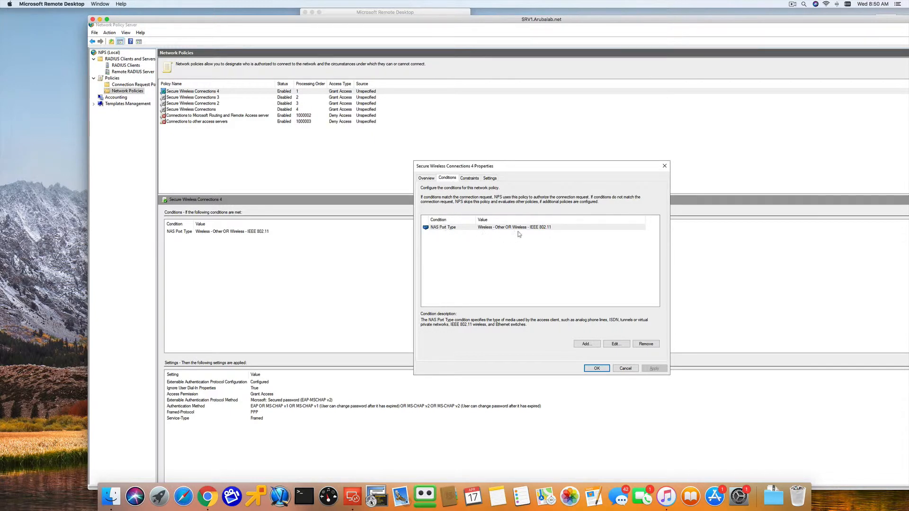
{"action": "left_click", "coordinate": [472, 180]}
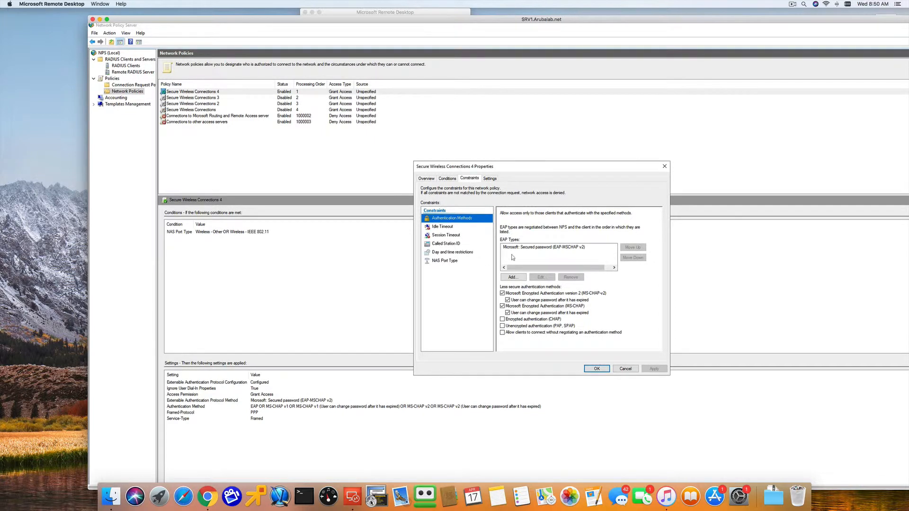
{"action": "left_click", "coordinate": [514, 250]}
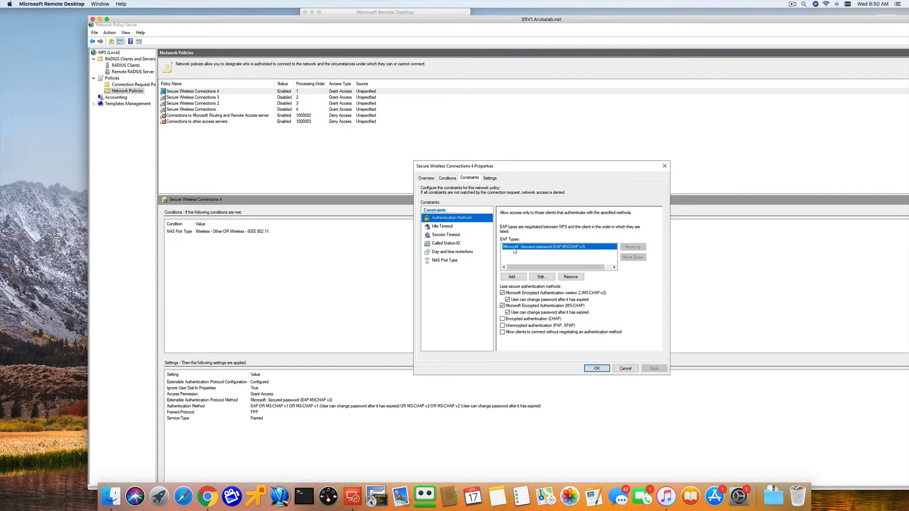
{"action": "left_click", "coordinate": [542, 279]}
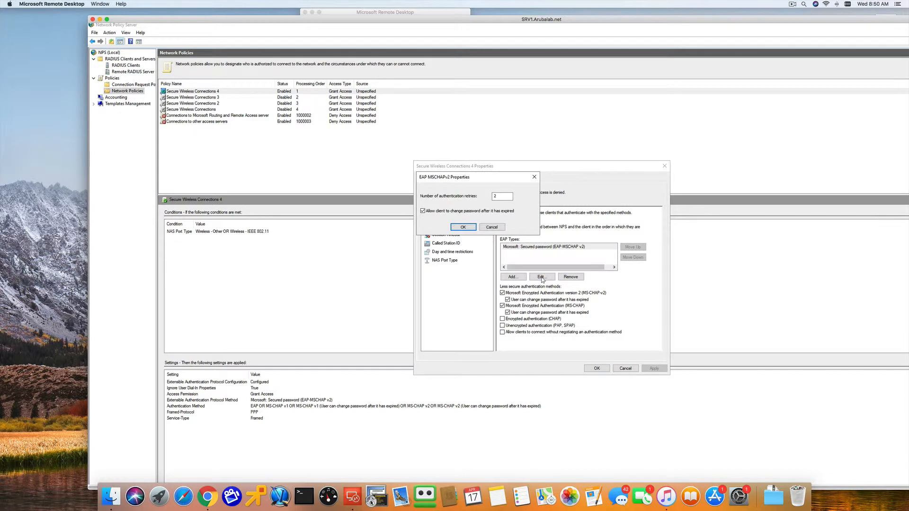
{"action": "left_click", "coordinate": [492, 227]}
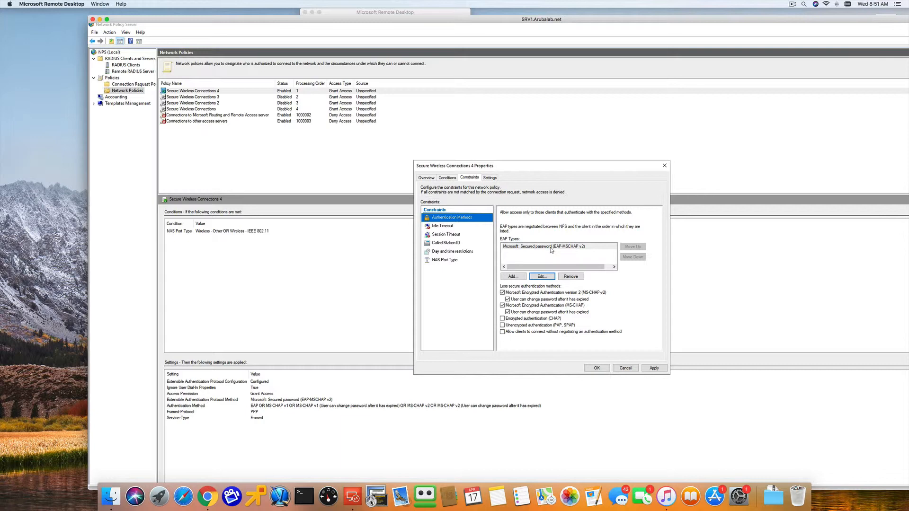
- Check the Radiustest security settings in Chrome, and return to the properties of the network policy Secure Wireless Connections 4
{"action": "left_click", "coordinate": [207, 496]}
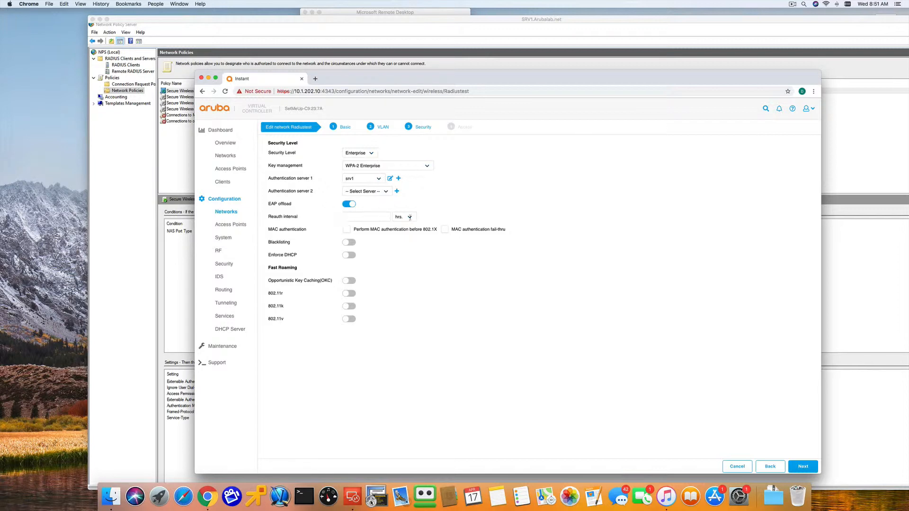
{"action": "left_click", "coordinate": [175, 297]}
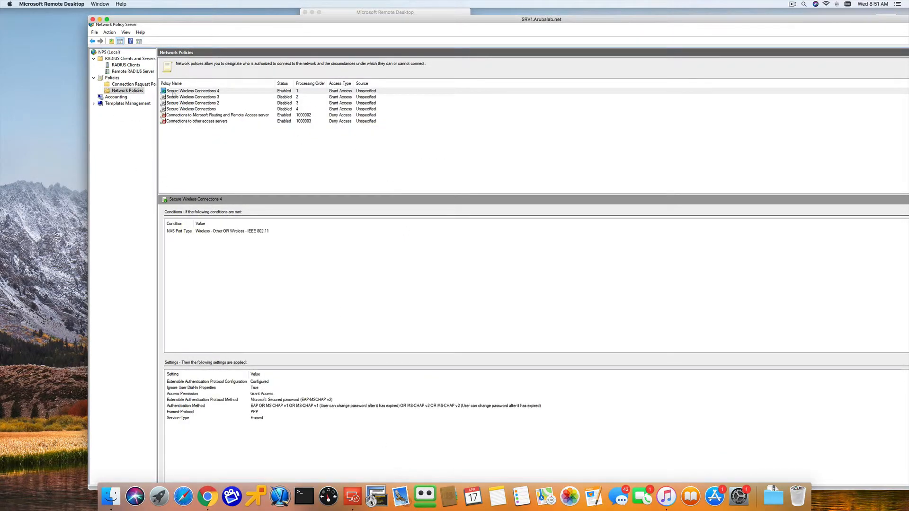
{"action": "double_click", "coordinate": [189, 94]}
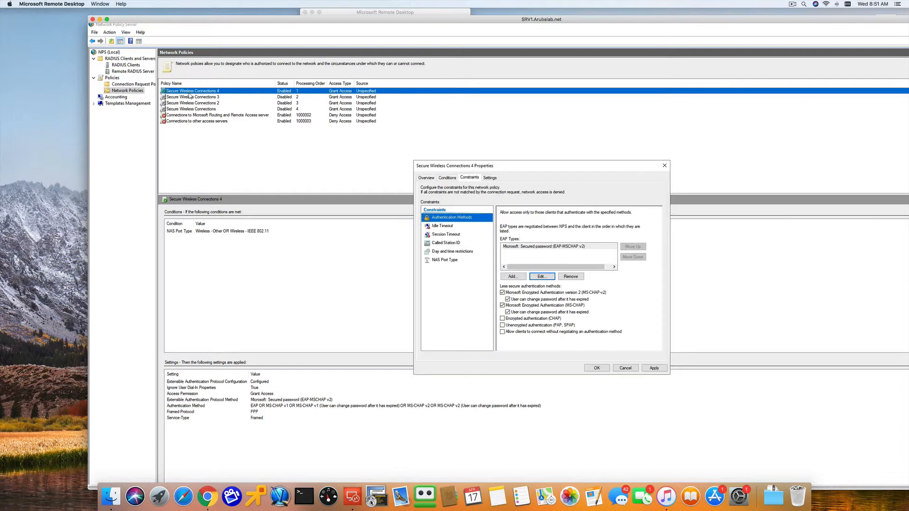
- Review the RADIUS attributes, authentication methods and NAS Port Type condition of Secure Wireless Connections 4, and close its properties without changes
{"action": "left_click", "coordinate": [494, 178]}
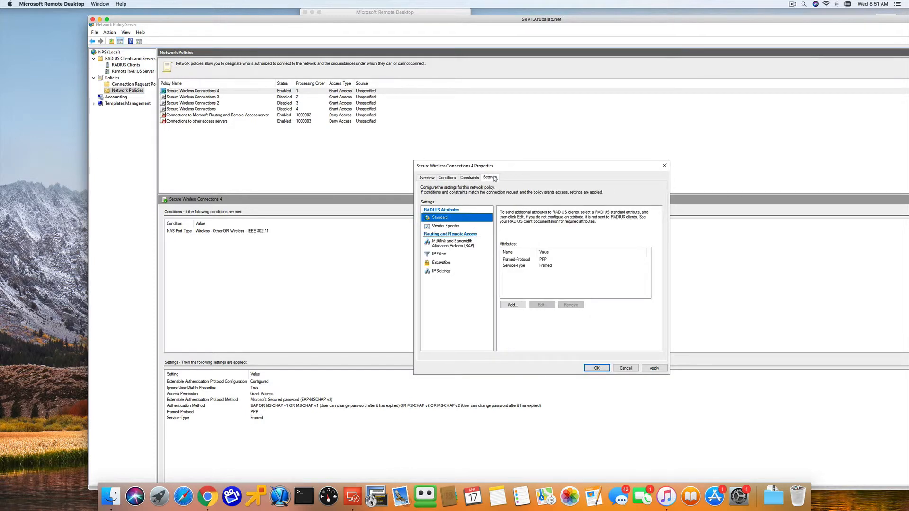
{"action": "left_click", "coordinate": [468, 180]}
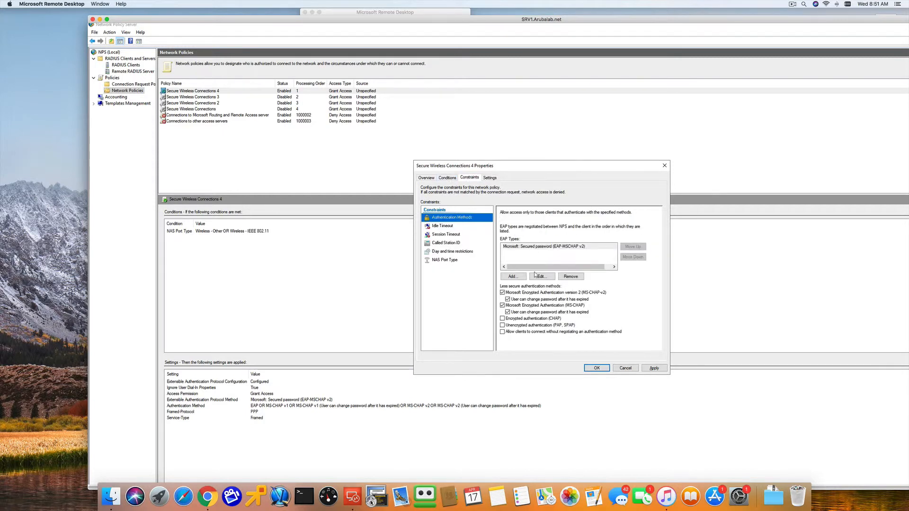
{"action": "left_click", "coordinate": [535, 247]}
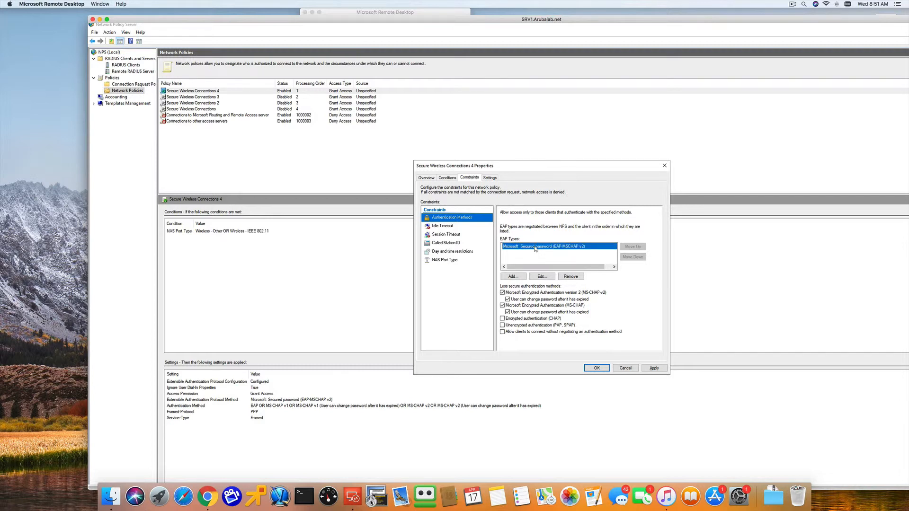
{"action": "left_click", "coordinate": [451, 178]}
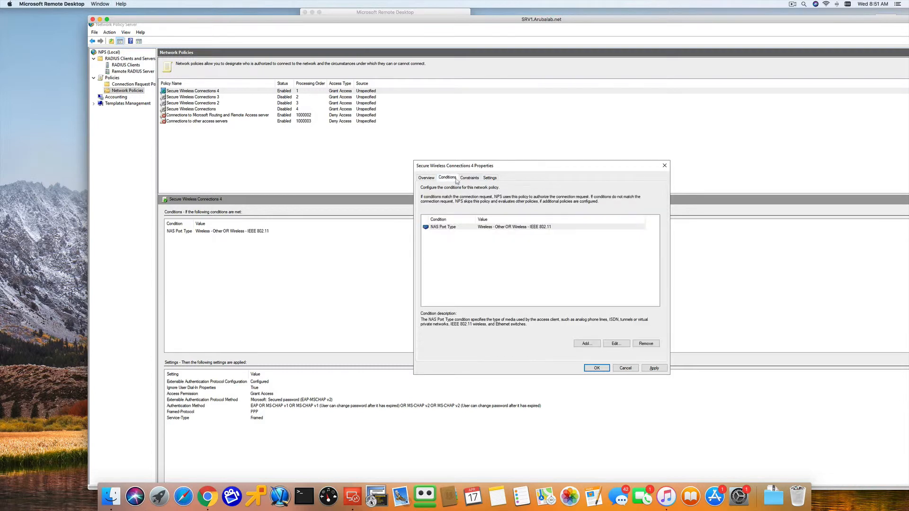
{"action": "double_click", "coordinate": [459, 230]}
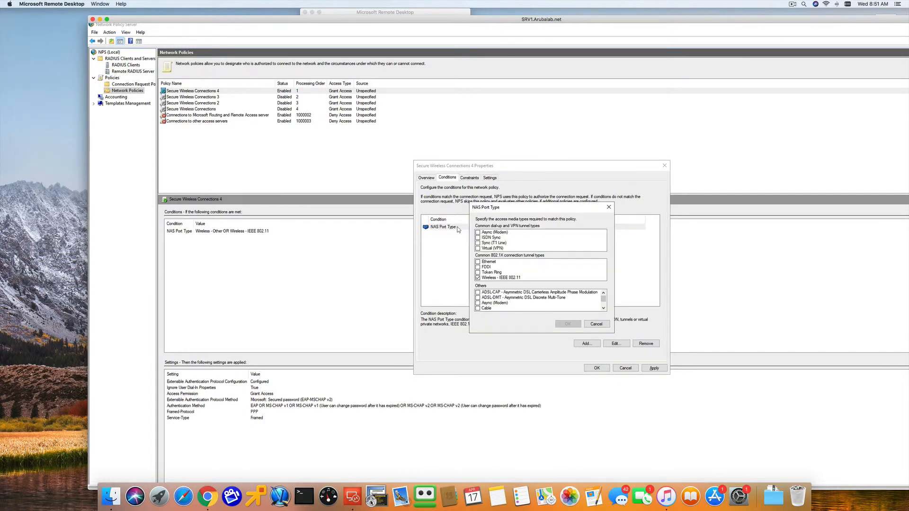
{"action": "left_click", "coordinate": [600, 324]}
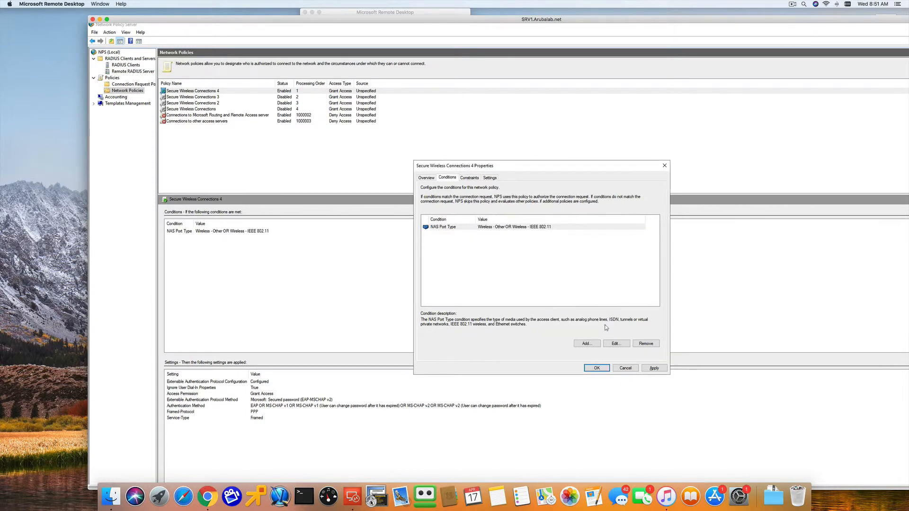
{"action": "left_click", "coordinate": [792, 4]}
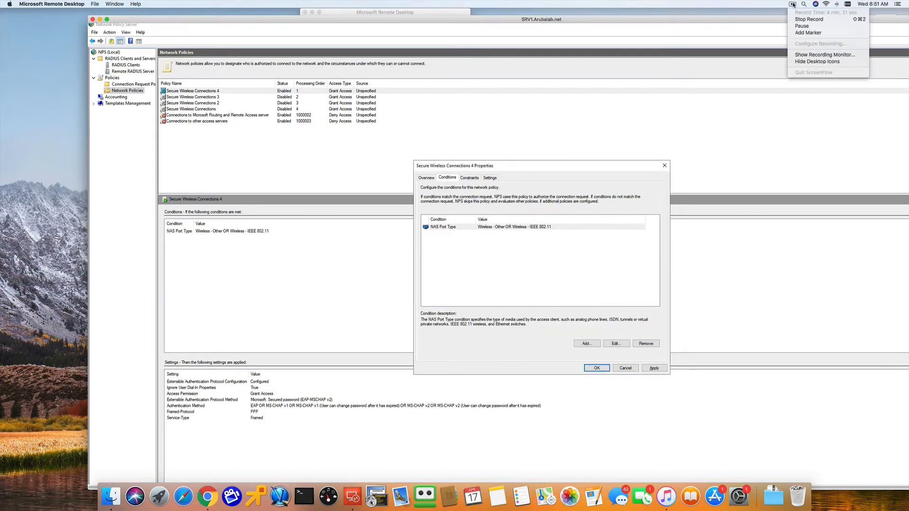
{"action": "left_click", "coordinate": [779, 163]}
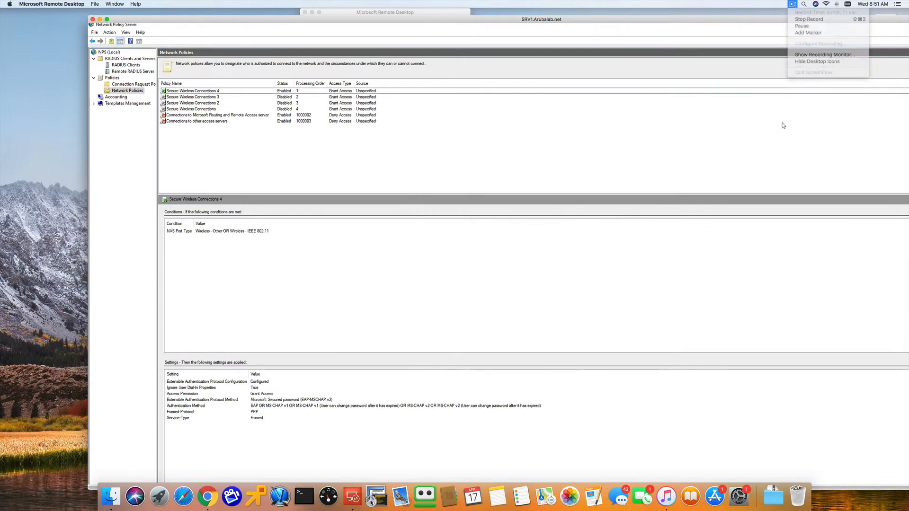
- Join the Wi-Fi network Radiustest from the Mac in Automatic mode, entering the account's username and password
{"action": "left_click", "coordinate": [827, 4]}
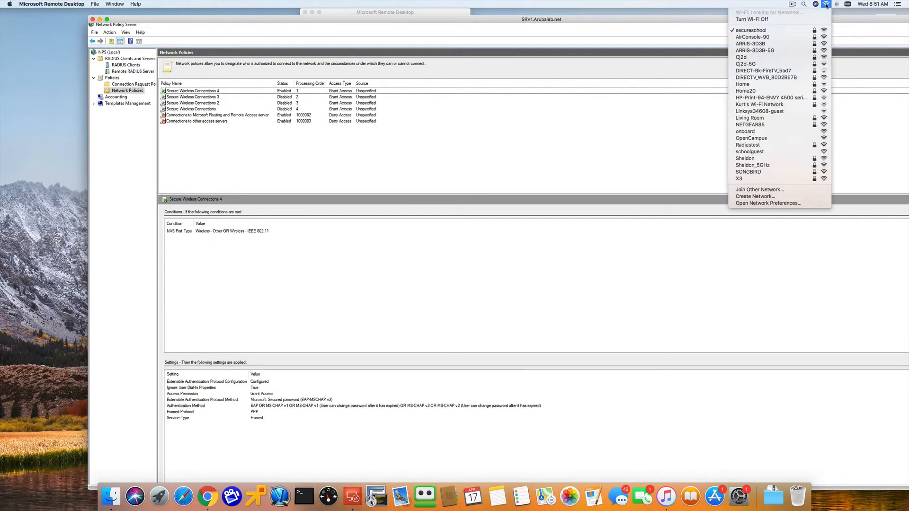
{"action": "left_click", "coordinate": [756, 152]}
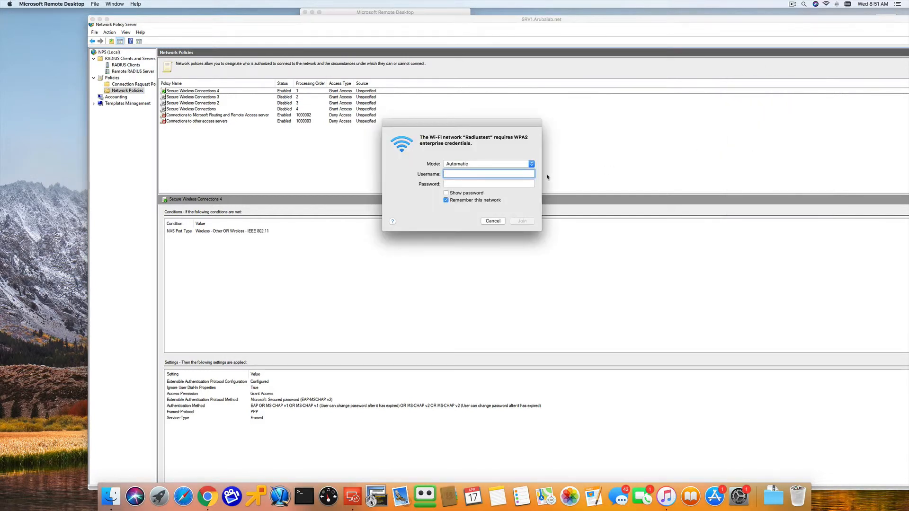
{"action": "key", "text": "Tab"}
{"action": "type", "text": "•"}
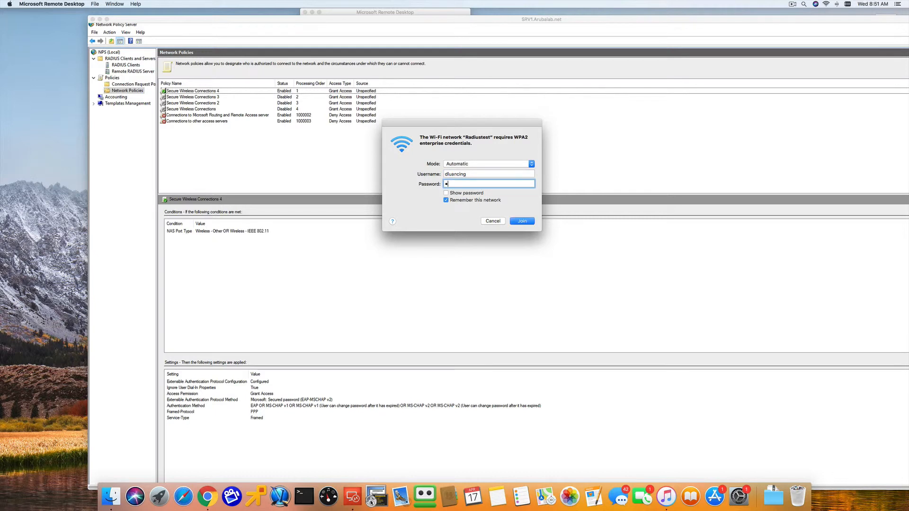
{"action": "type", "text": "•••••"}
{"action": "left_click", "coordinate": [526, 222]}
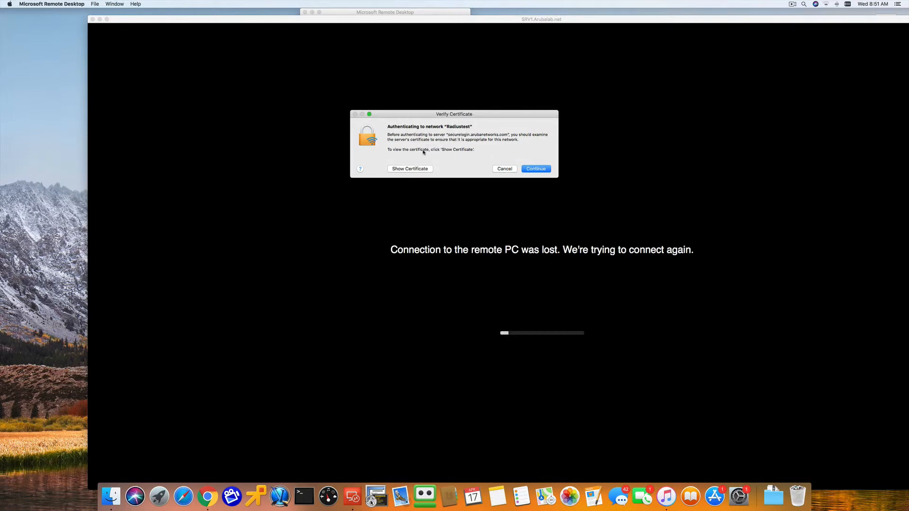
- Inspect the securelogin.arubanetworks.com certificate, accept it as always trusted, and authorize the trust change with the Mac account password
{"action": "left_click", "coordinate": [426, 170]}
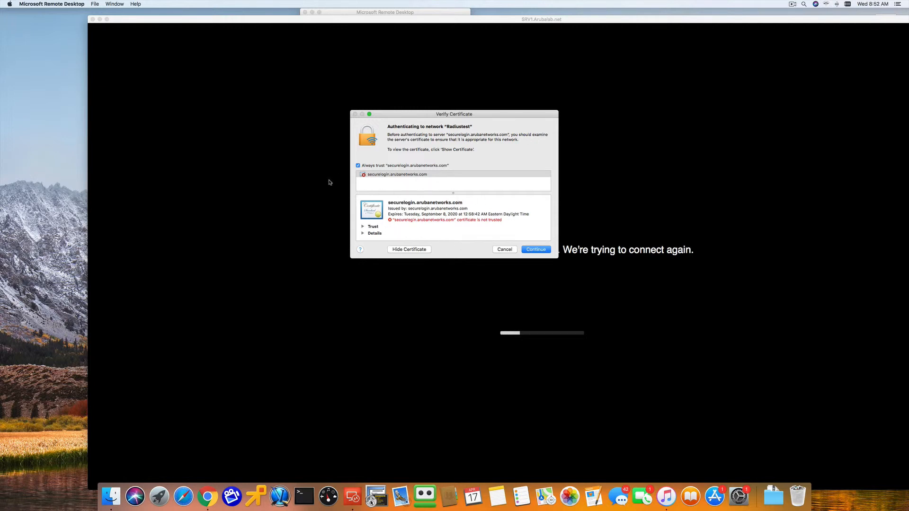
{"action": "left_click", "coordinate": [536, 250]}
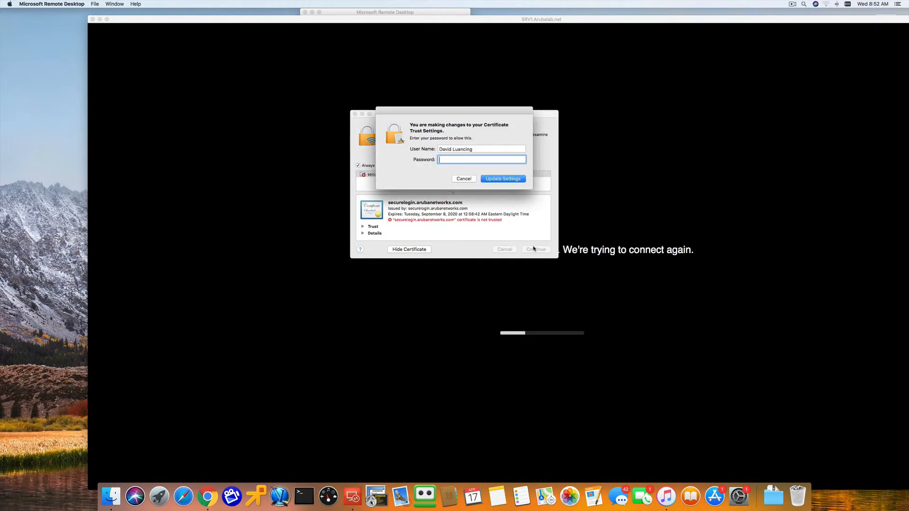
{"action": "type", "text": "•••••••••"}
{"action": "left_click", "coordinate": [497, 180]}
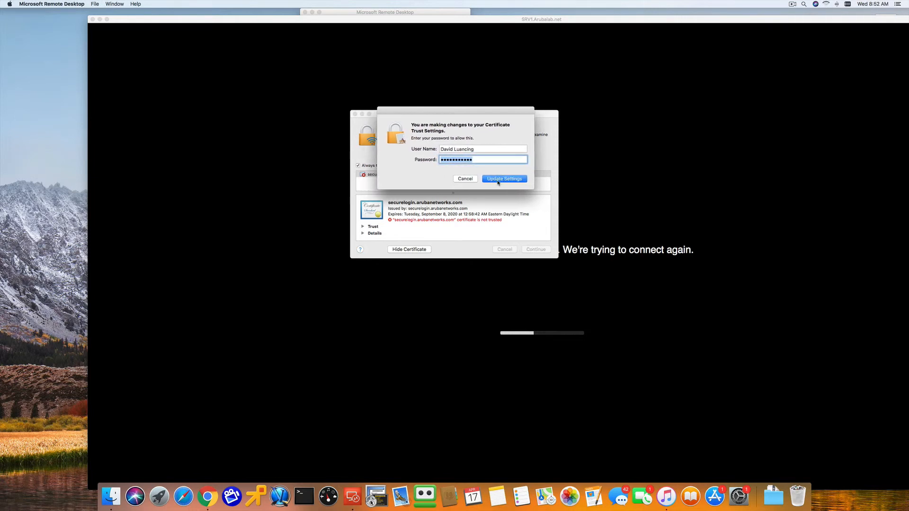
{"action": "type", "text": "•••"}
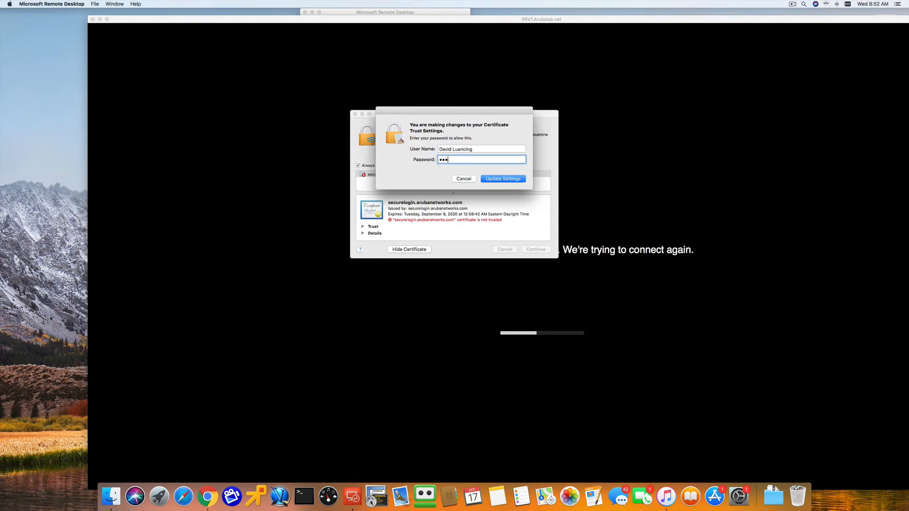
{"action": "type", "text": "•••••••"}
{"action": "key", "text": "Return"}
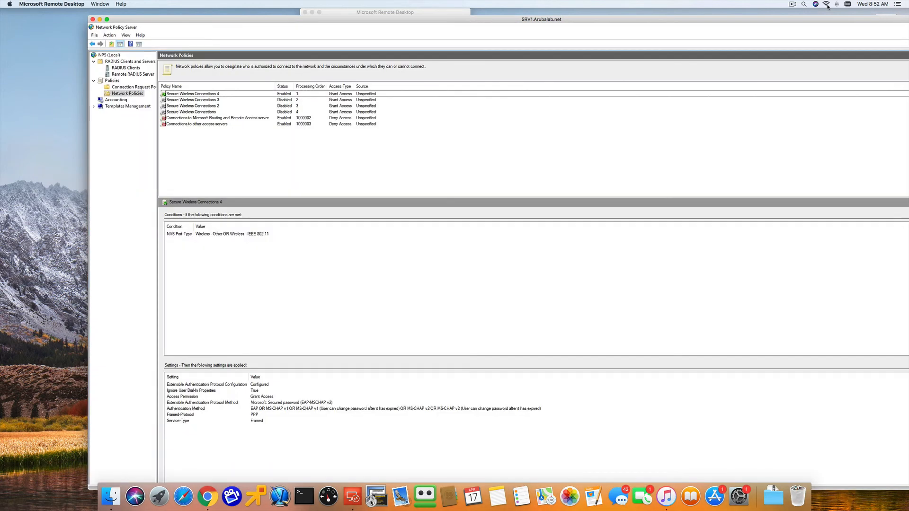
{"action": "left_click", "coordinate": [793, 5]}
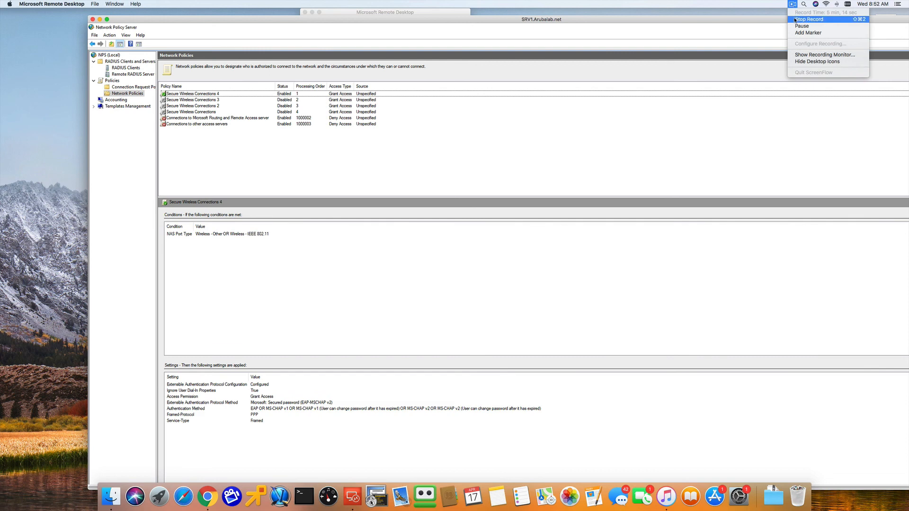